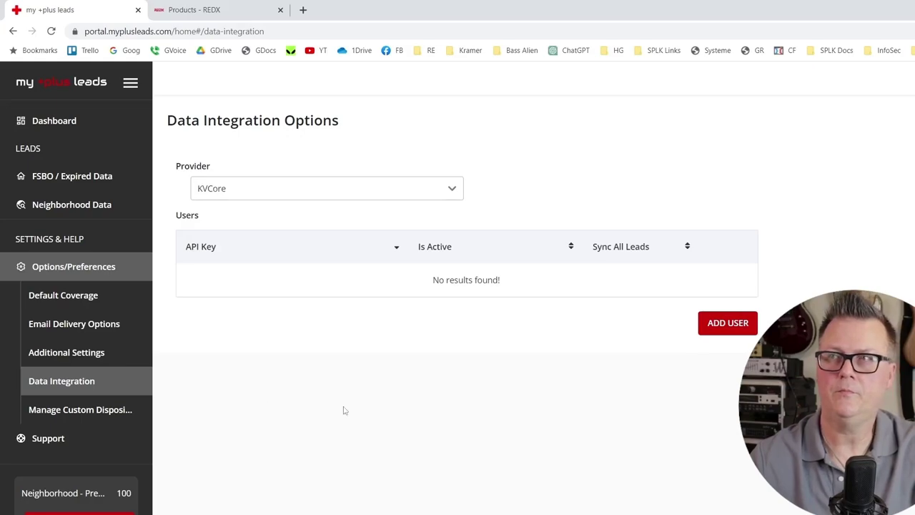
# - Start adding a KVCore integration user, and open the Connect Your Lead Sources page of kvCORE's Lead Engine in a separate tab
pyautogui.click(729, 329)
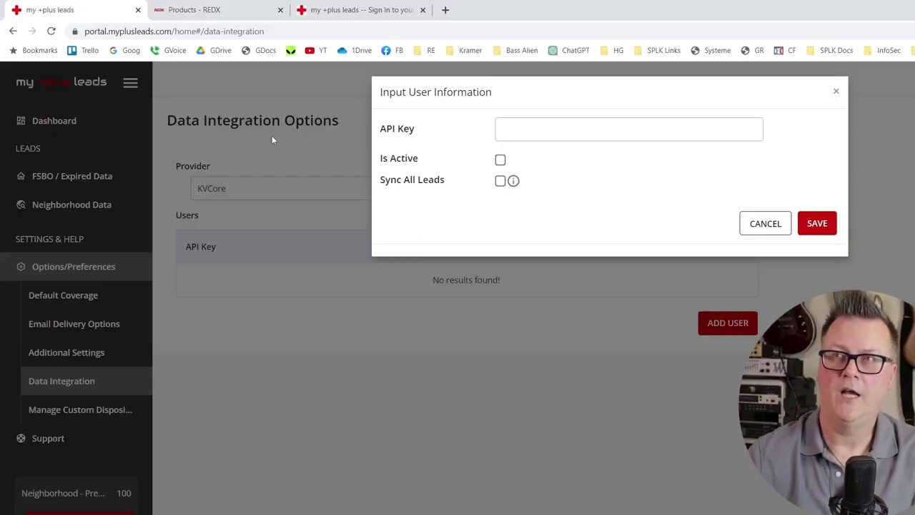
pyautogui.click(445, 10)
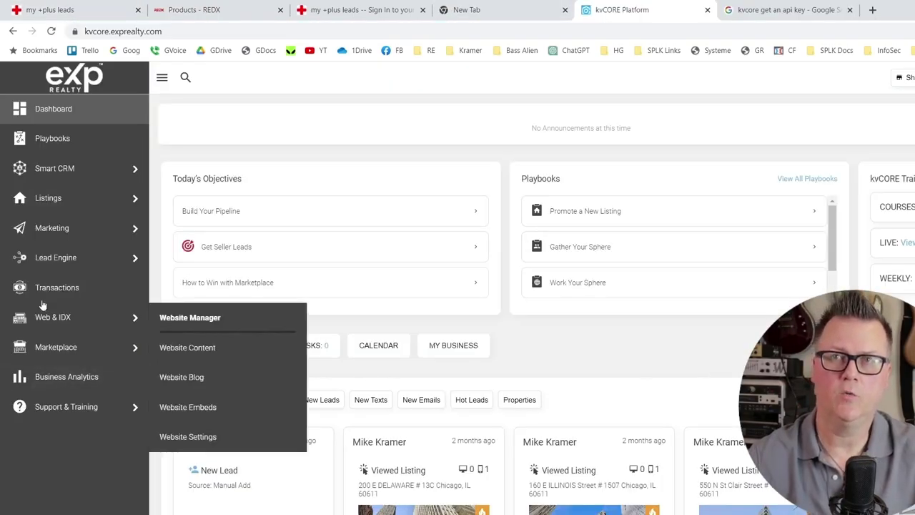
pyautogui.moveTo(55, 200)
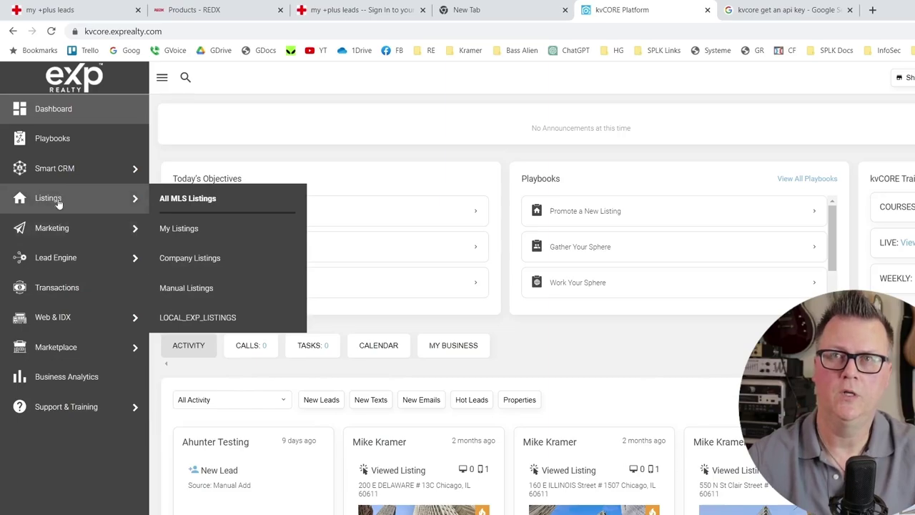
pyautogui.click(85, 261)
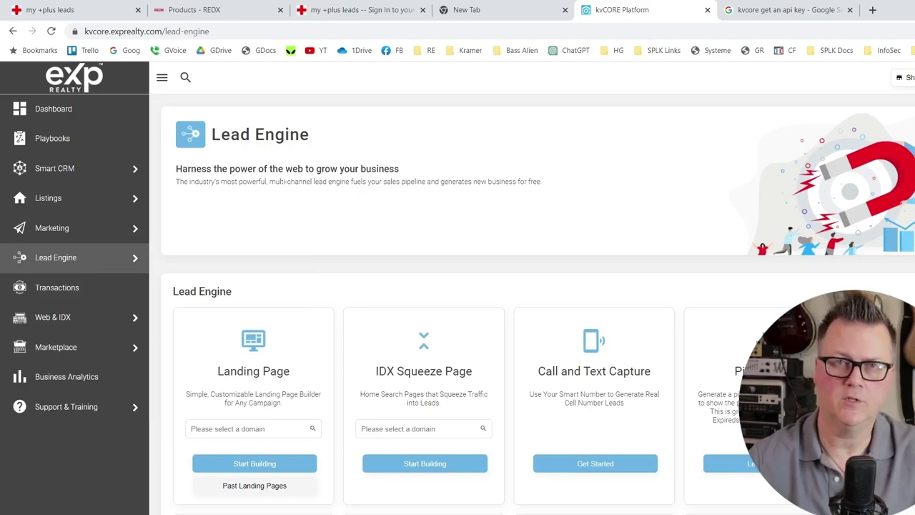
pyautogui.scroll(-1, 539, 304)
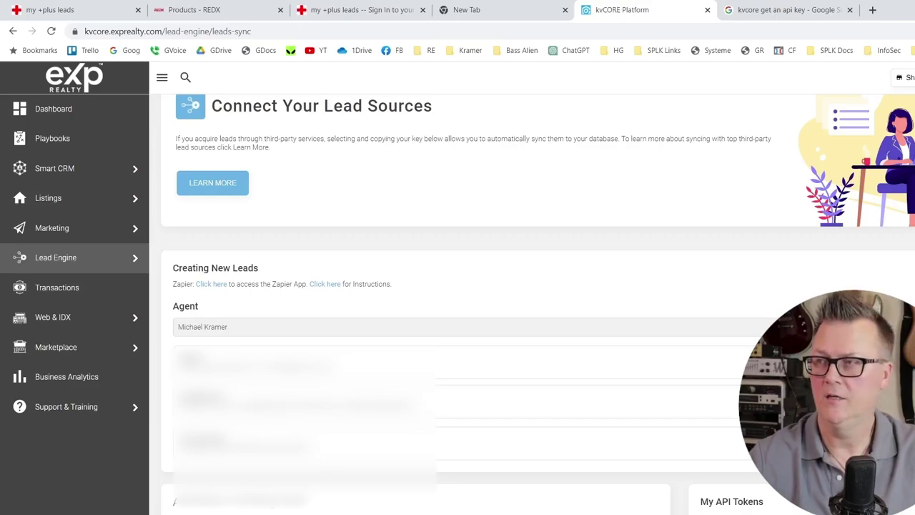
# - Close the unneeded browser tabs, including the my +plus leads registration page, the empty new tab and the REDX products page
pyautogui.click(336, 10)
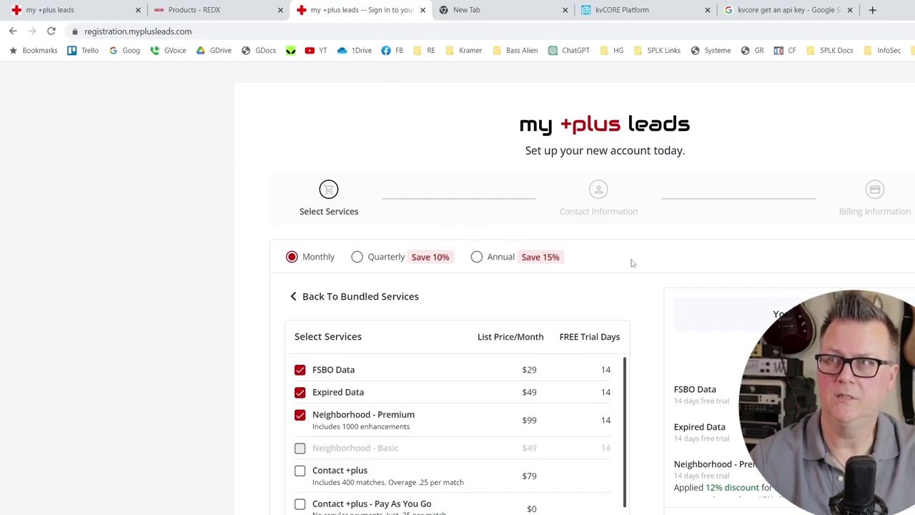
pyautogui.click(423, 10)
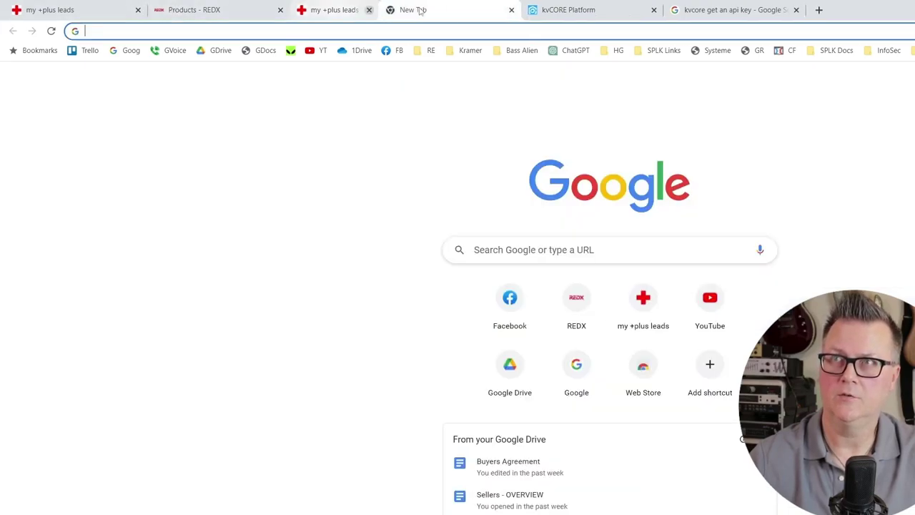
pyautogui.click(423, 10)
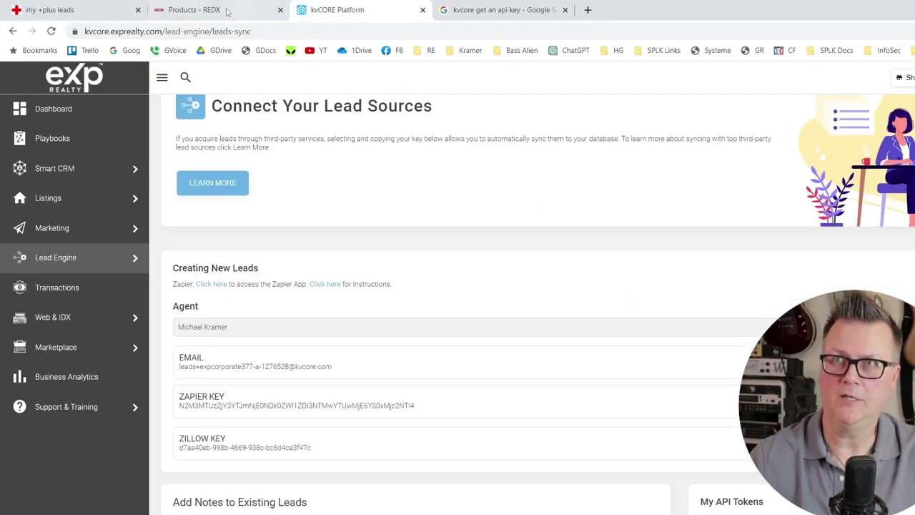
pyautogui.click(280, 10)
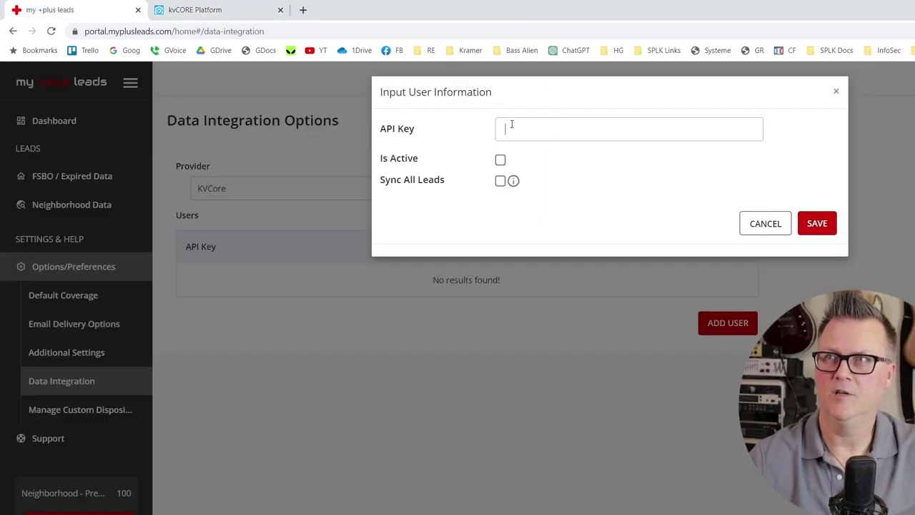
# - Paste the API key into the KVCore user information, enable Is Active and Sync All Leads, and save the user
pyautogui.rightClick(510, 123)
pyautogui.click(559, 213)
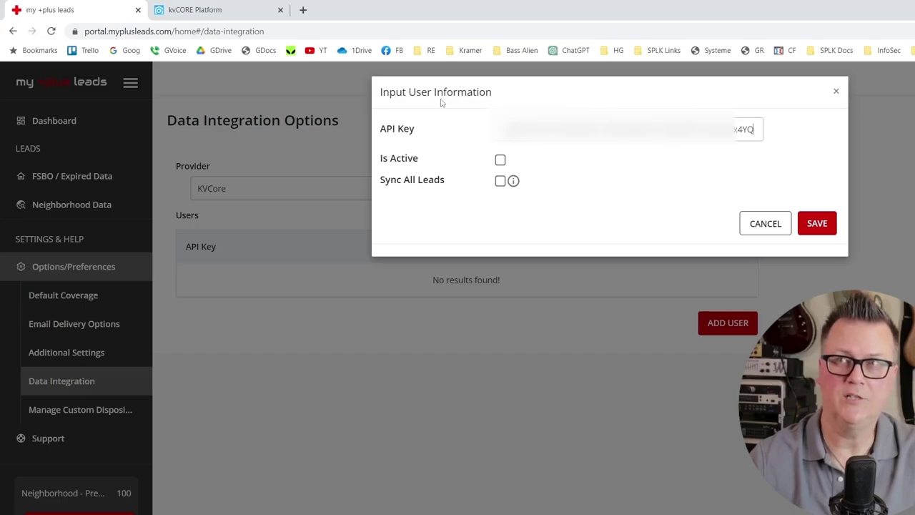
pyautogui.click(499, 159)
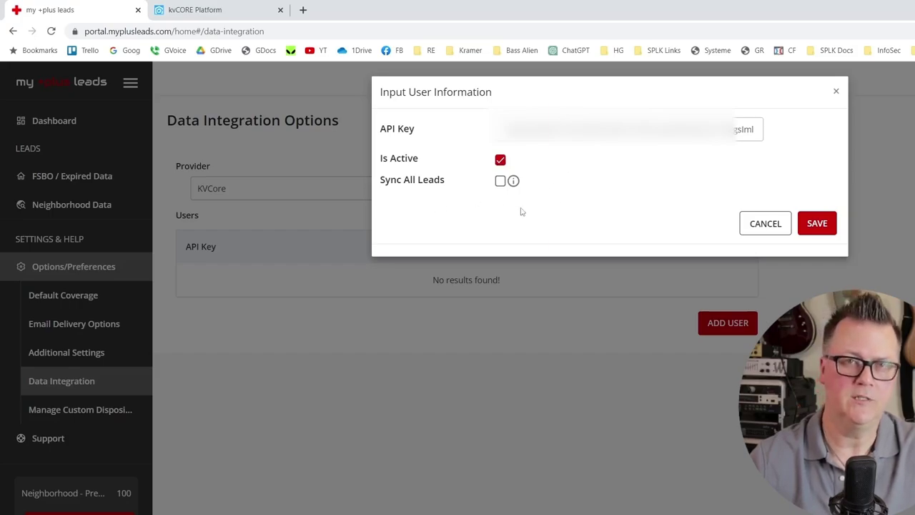
pyautogui.moveTo(514, 183)
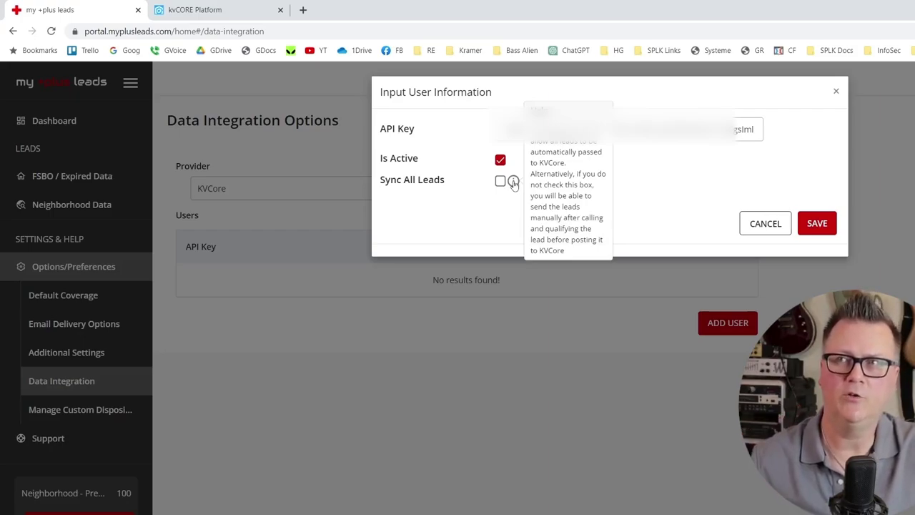
pyautogui.click(501, 182)
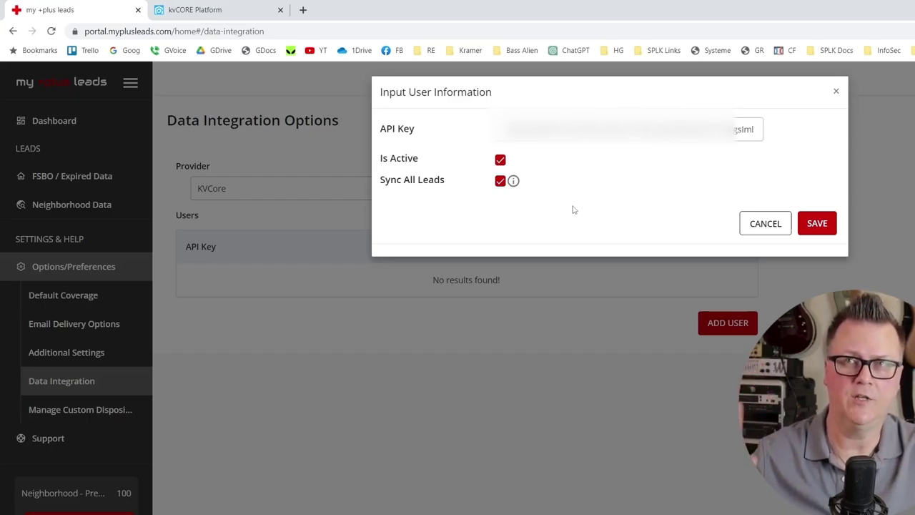
pyautogui.click(819, 224)
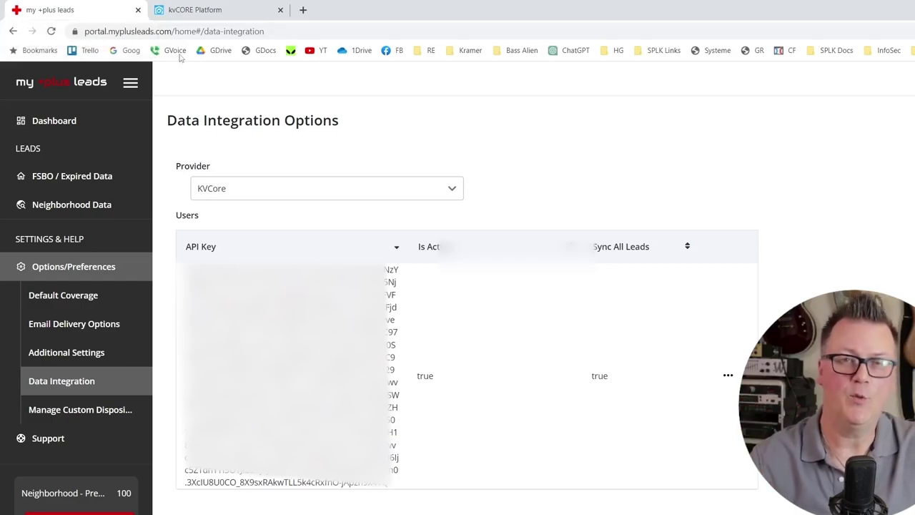
# - Switch from kvCORE to the my +plus leads website and log in to its portal
pyautogui.click(201, 8)
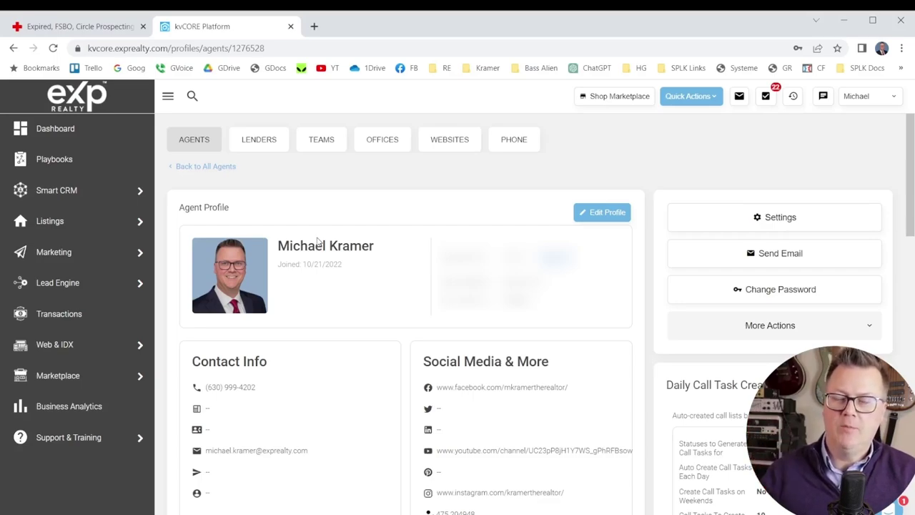
pyautogui.click(83, 27)
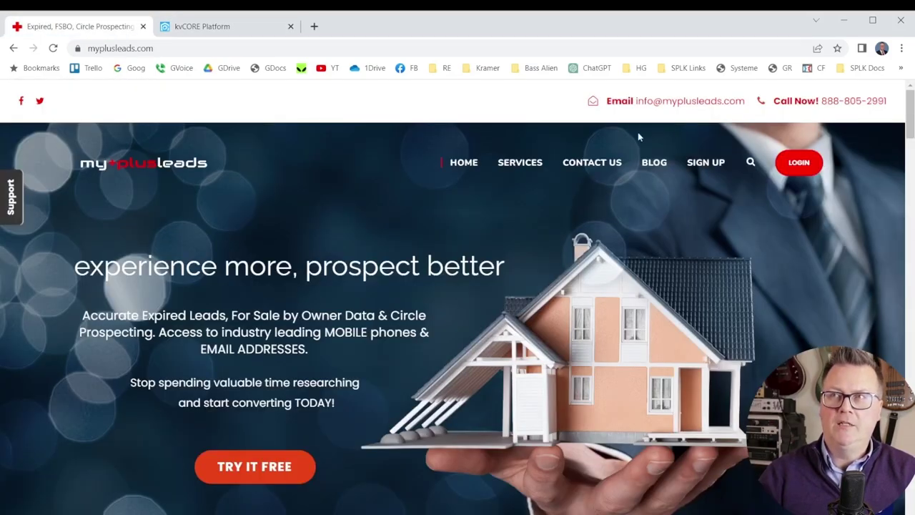
pyautogui.click(799, 162)
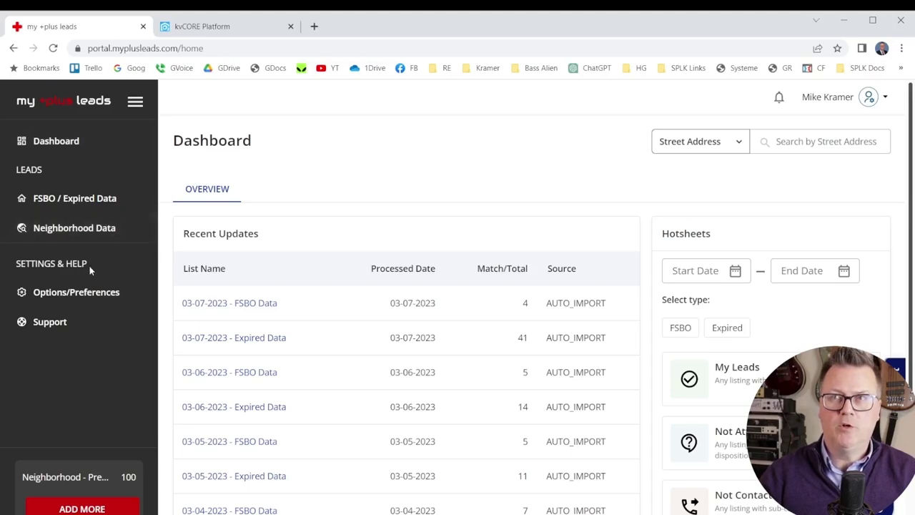
# - Open Additional Settings in the my +plus leads preferences, and review the recent FSBO and expired list updates on the dashboard
pyautogui.click(64, 293)
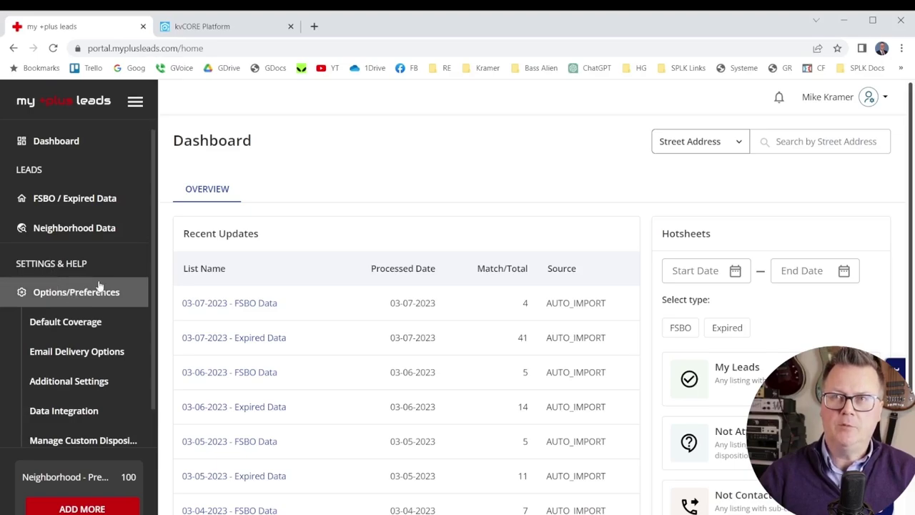
pyautogui.scroll(-1, 102, 314)
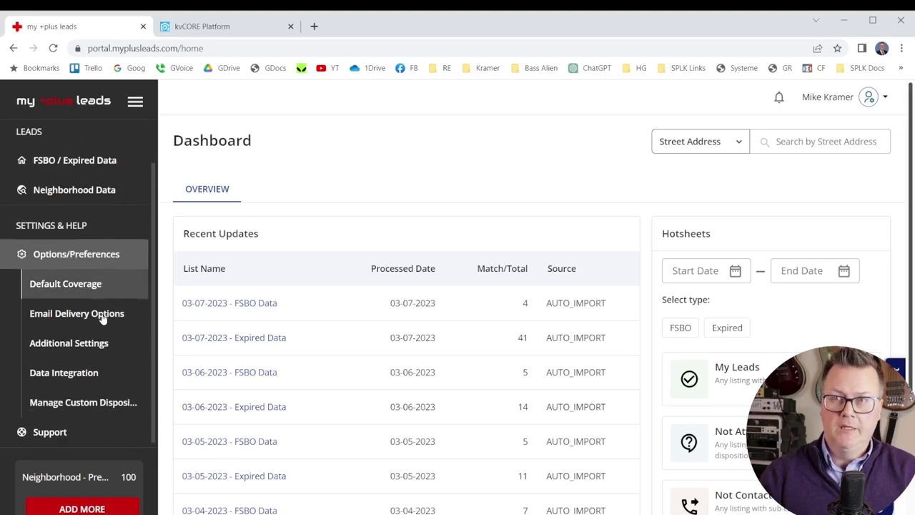
pyautogui.click(75, 346)
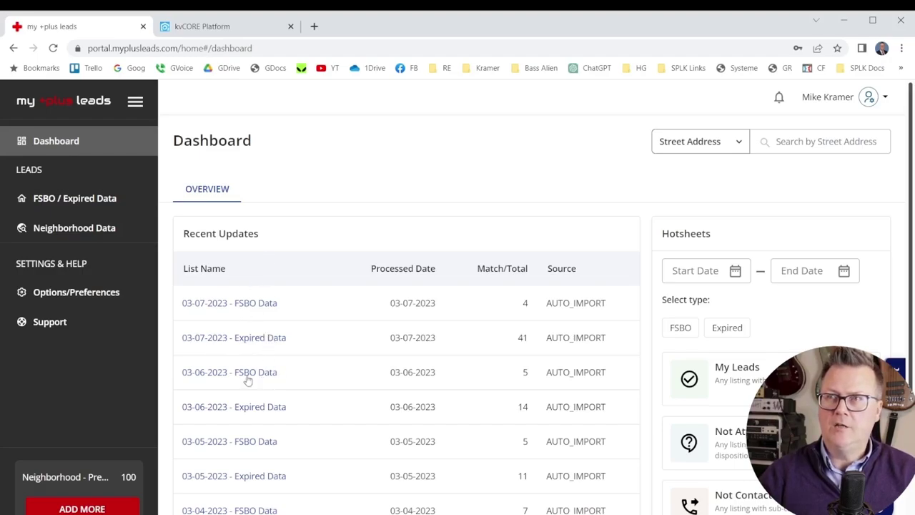
pyautogui.scroll(-2, 368, 307)
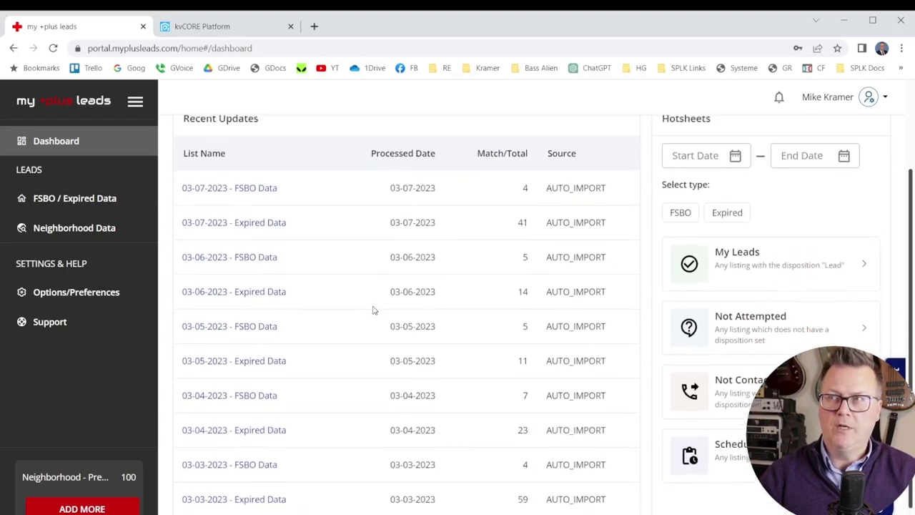
pyautogui.scroll(1, 767, 264)
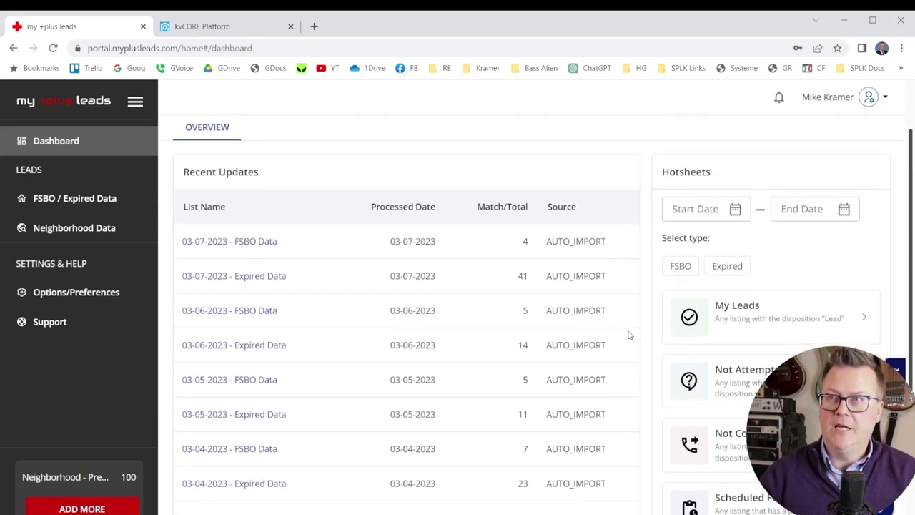
# - Switch to kvCORE and examine the Smart CRM contact list for leads whose source is my+plus leads
pyautogui.click(188, 27)
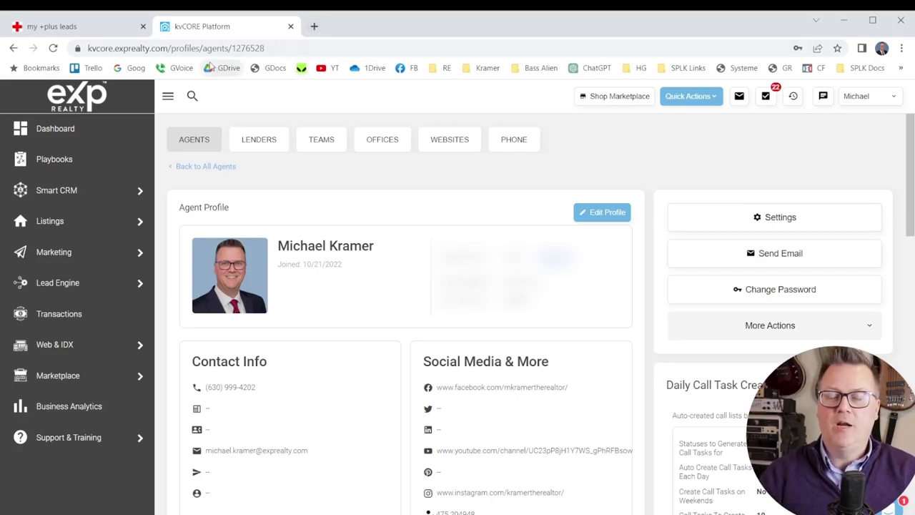
pyautogui.moveTo(53, 284)
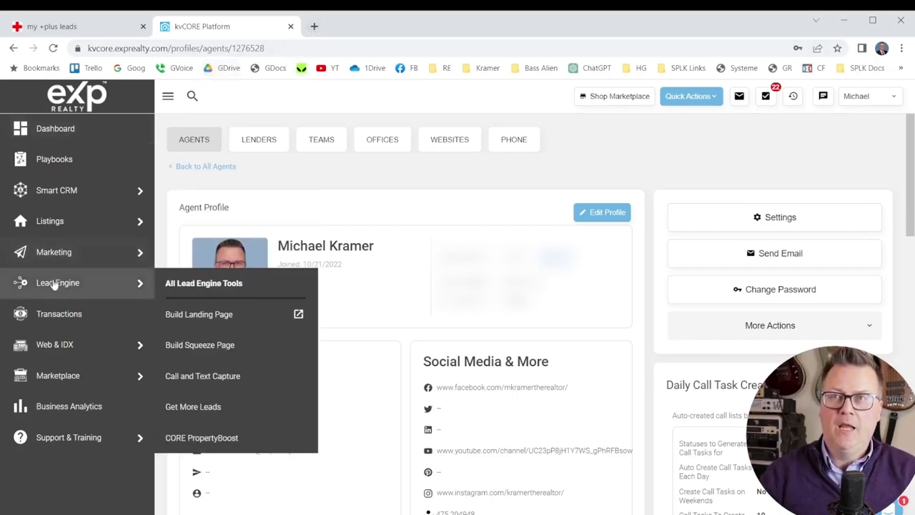
pyautogui.moveTo(54, 189)
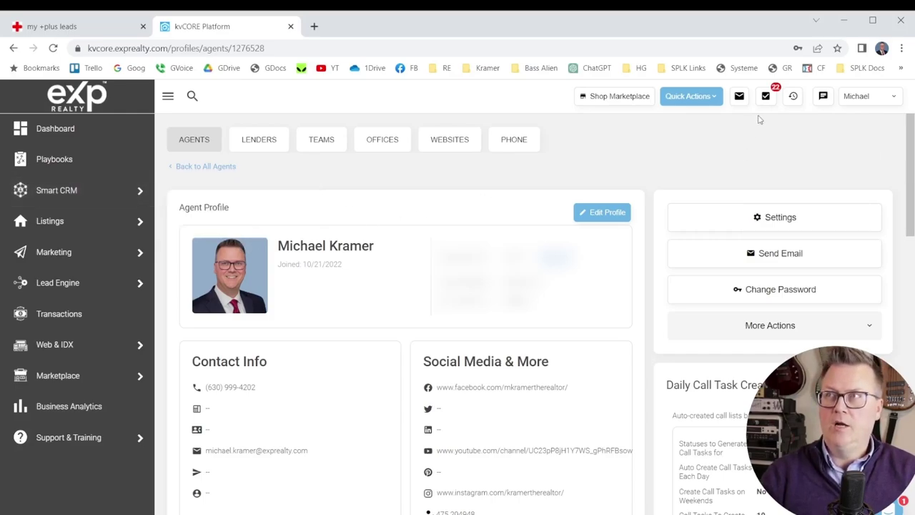
pyautogui.click(66, 190)
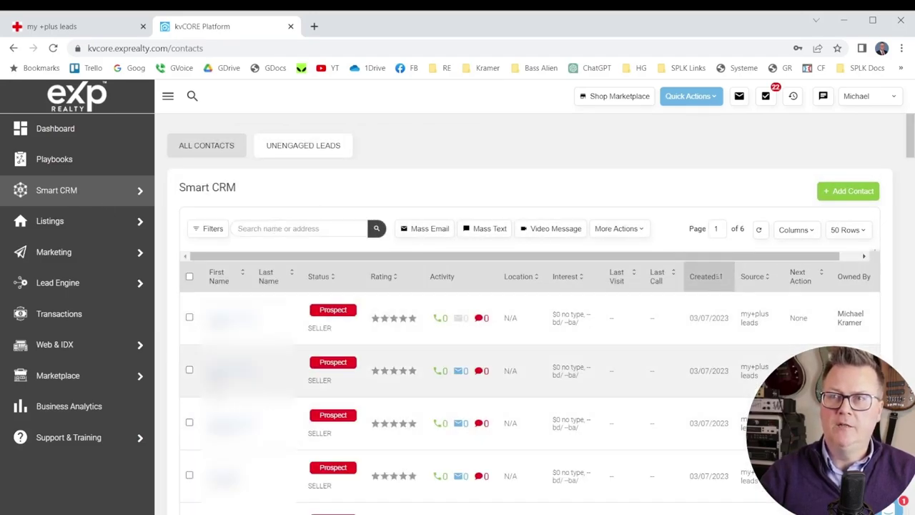
pyautogui.scroll(-5, 529, 315)
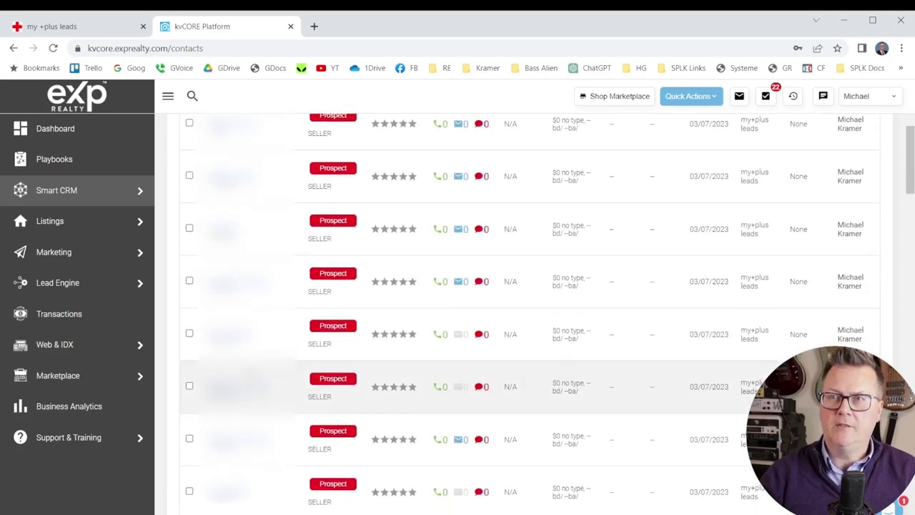
pyautogui.scroll(-5, 529, 357)
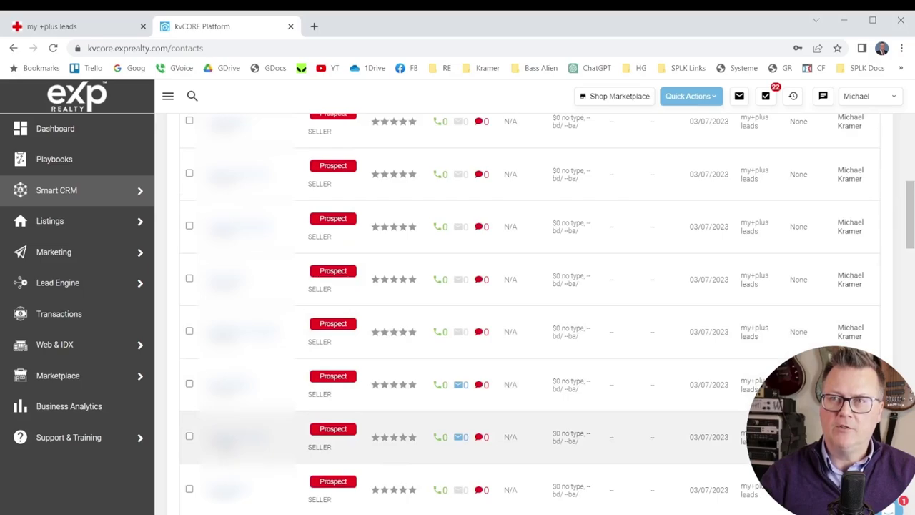
pyautogui.scroll(-5, 529, 314)
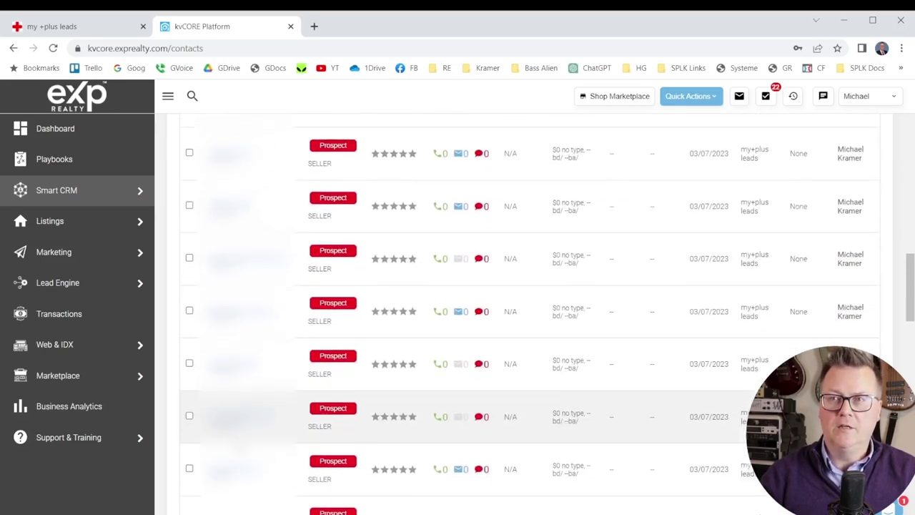
pyautogui.scroll(-3, 529, 429)
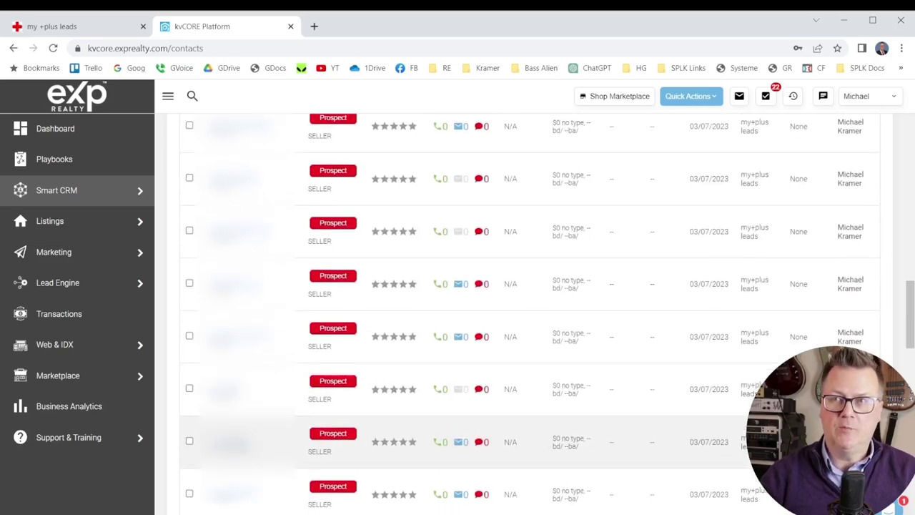
pyautogui.scroll(10, 529, 429)
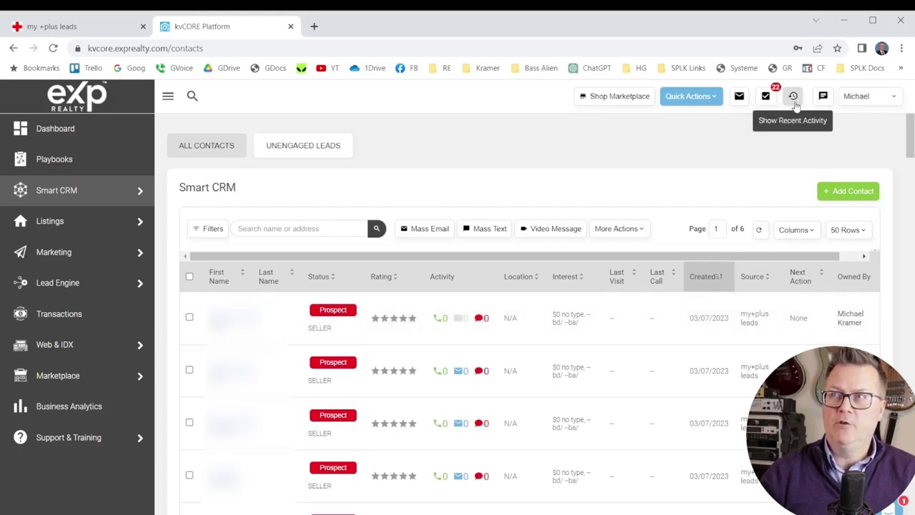
pyautogui.click(875, 103)
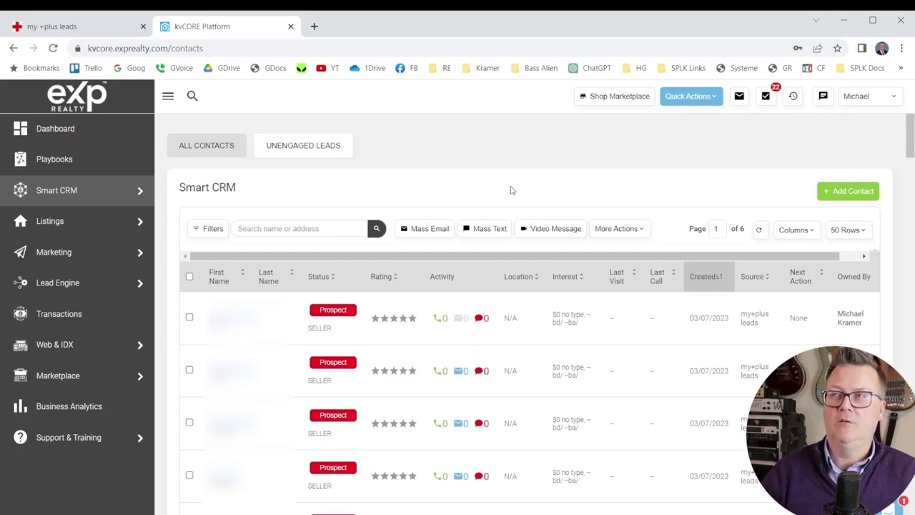
pyautogui.click(692, 100)
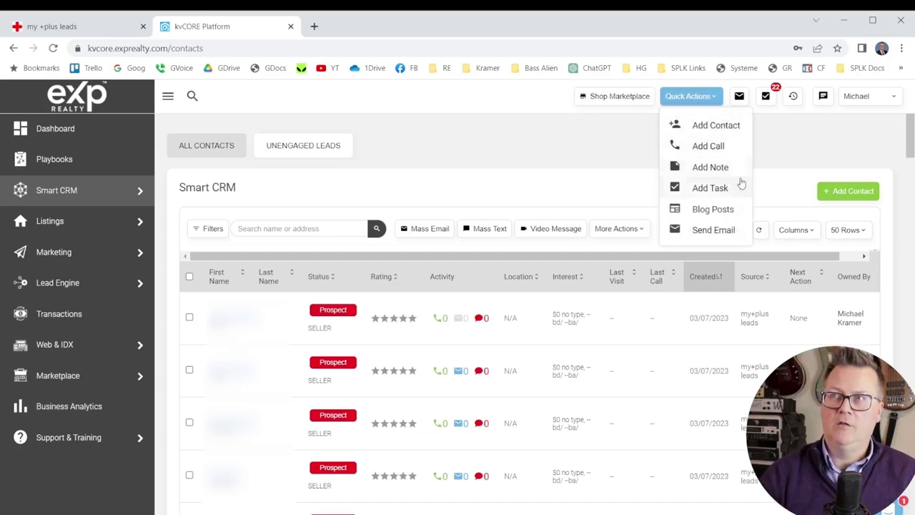
pyautogui.click(549, 147)
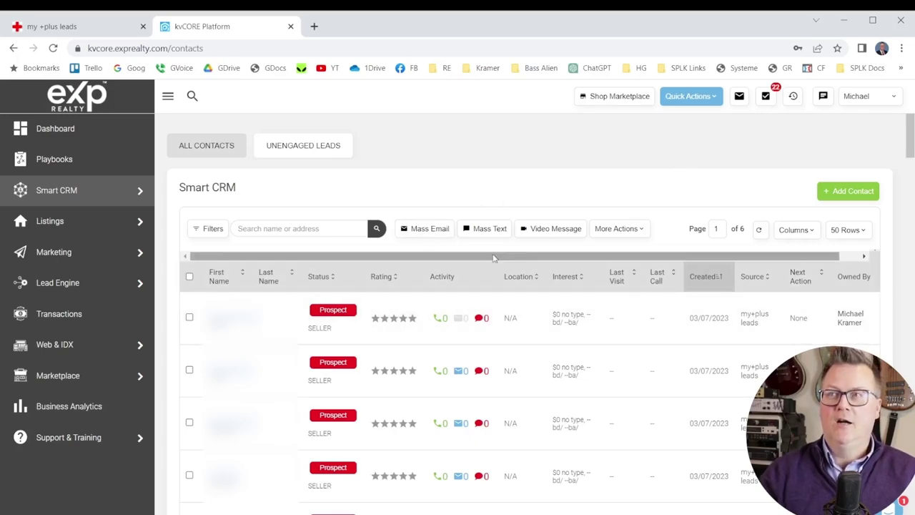
pyautogui.scroll(-1, 510, 250)
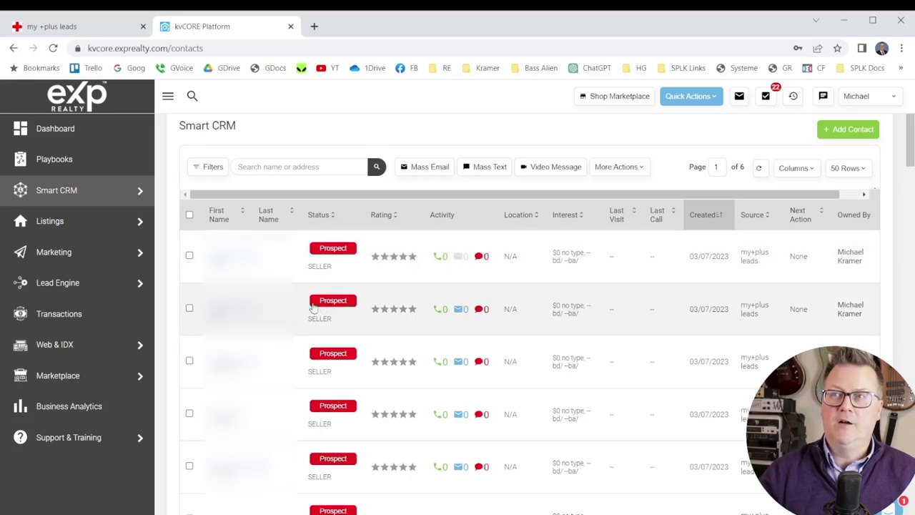
# - Open the first my+plus leads contact in Smart CRM and review its hashtags, insights and the property note in its timeline
pyautogui.click(236, 256)
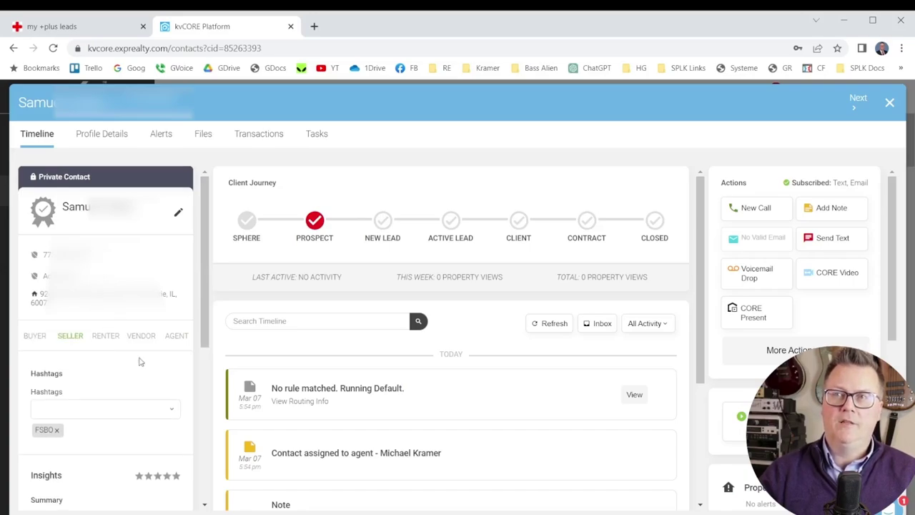
pyautogui.scroll(-2, 143, 366)
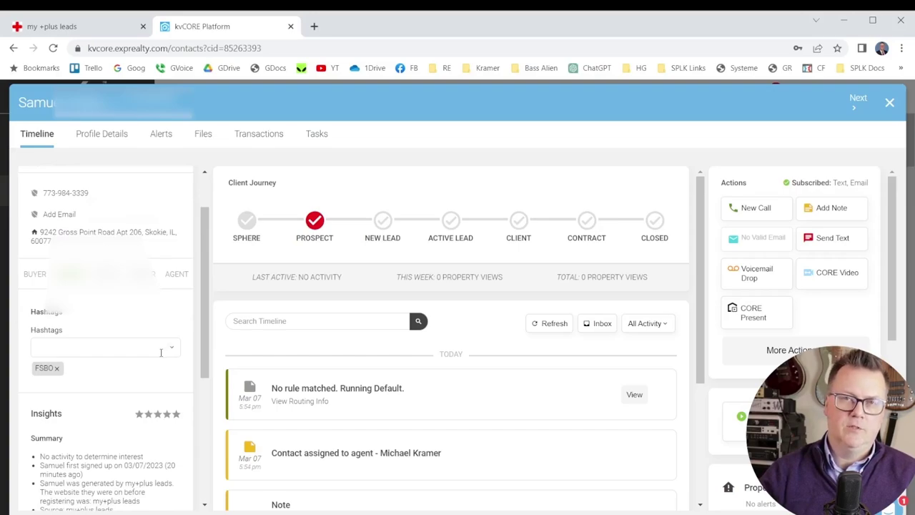
pyautogui.scroll(-4, 160, 349)
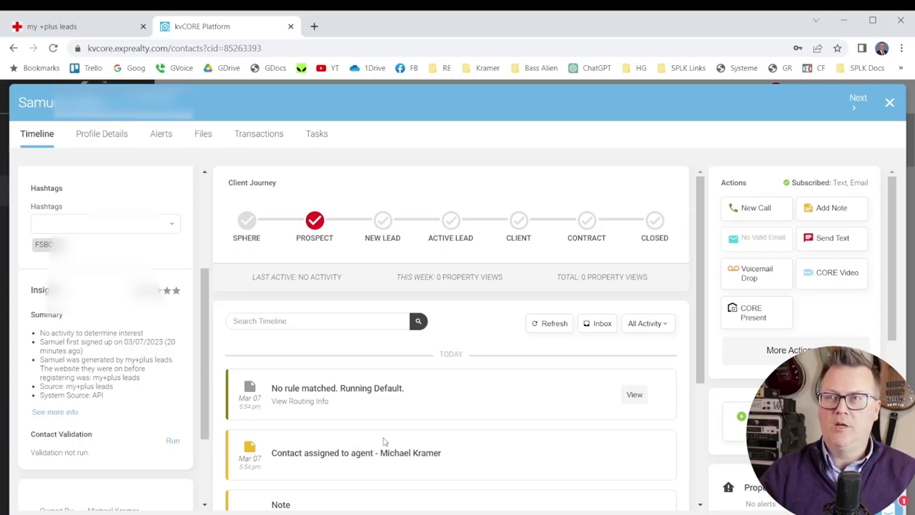
pyautogui.scroll(-1, 517, 420)
pyautogui.scroll(-1, 411, 271)
pyautogui.scroll(-1, 411, 271)
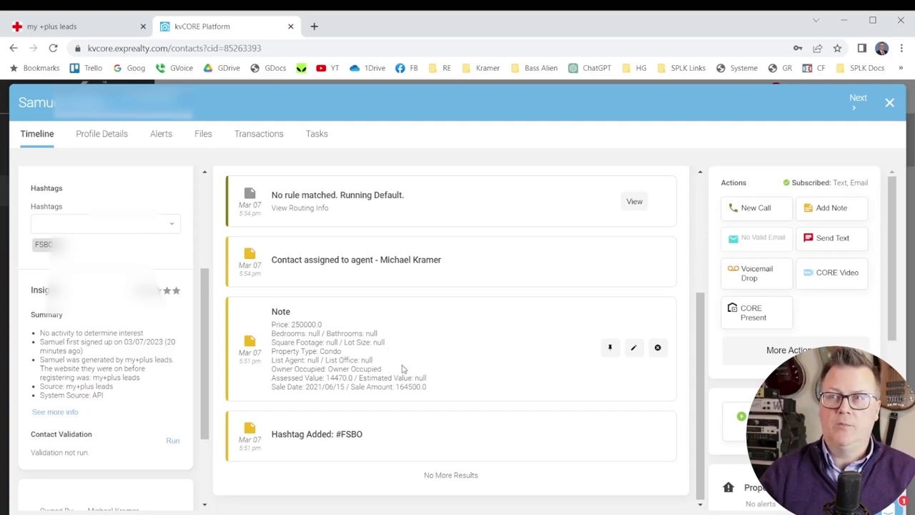
pyautogui.moveTo(272, 325); pyautogui.dragTo(464, 393)
pyautogui.scroll(3, 437, 365)
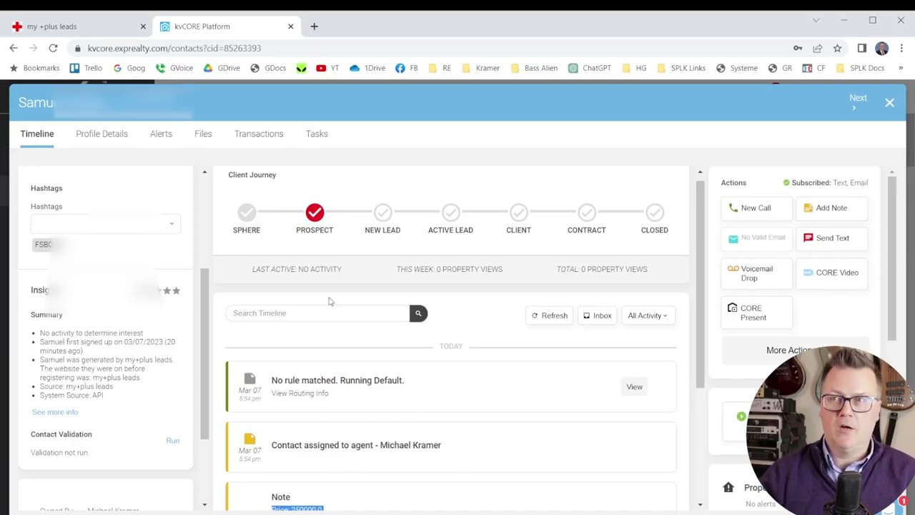
# - Examine the contact's profile details, including referral source, phone numbers and primary address, and close the contact record
pyautogui.click(107, 137)
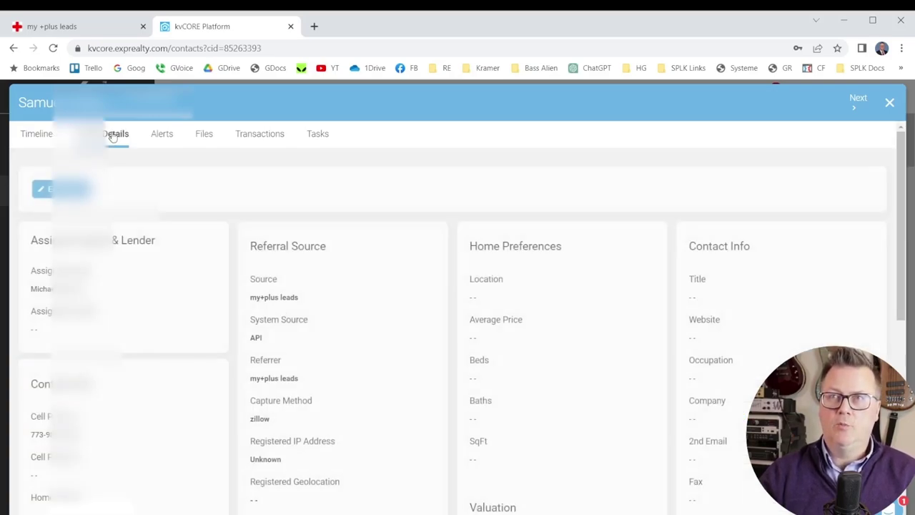
pyautogui.scroll(-4, 199, 279)
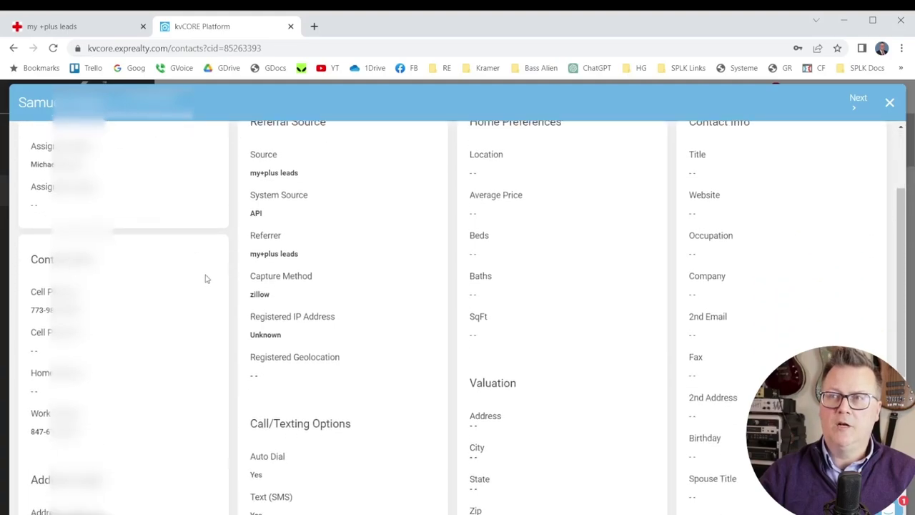
pyautogui.scroll(-2, 214, 276)
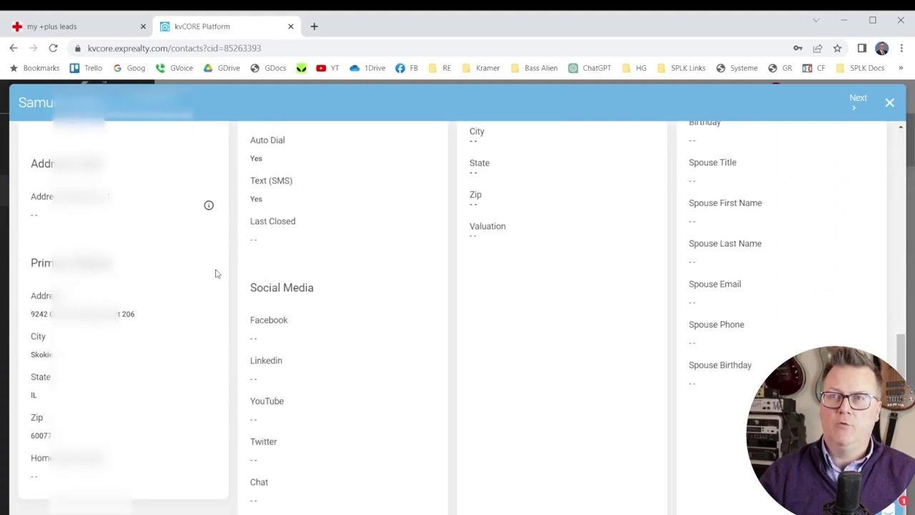
pyautogui.scroll(5, 139, 293)
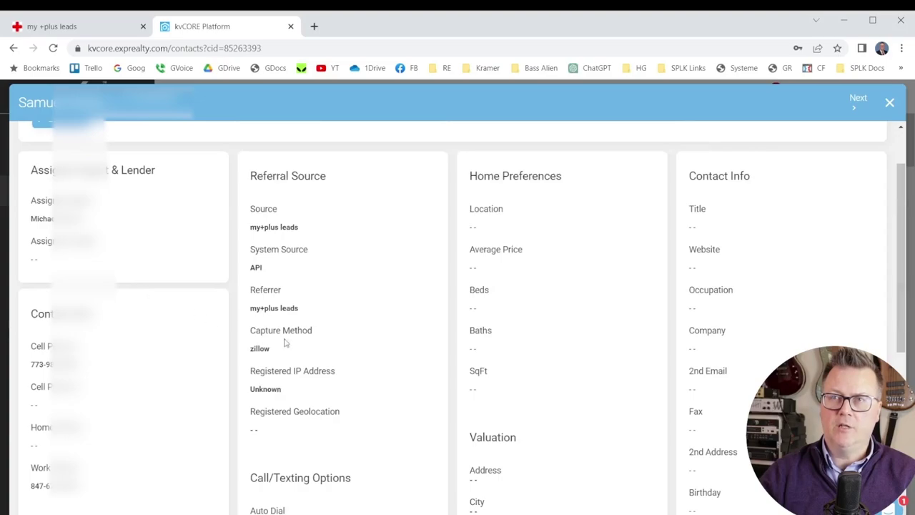
pyautogui.scroll(1, 196, 248)
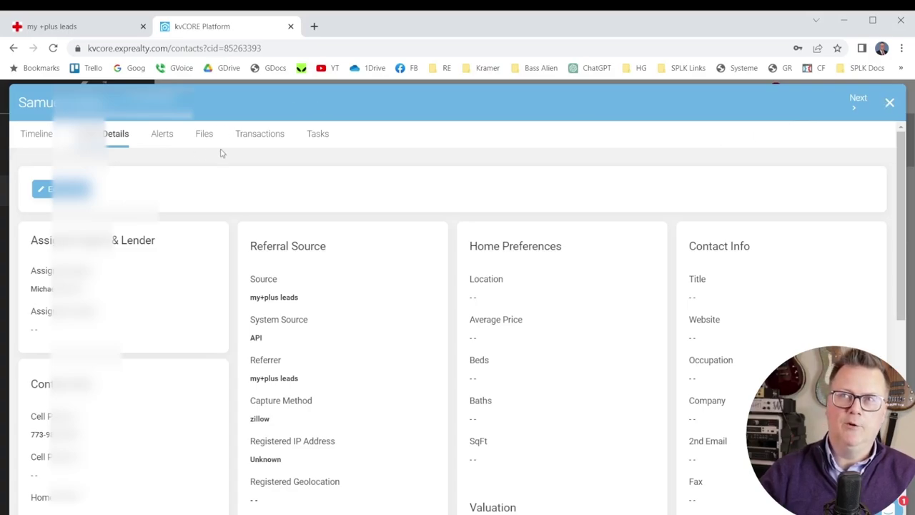
pyautogui.click(890, 103)
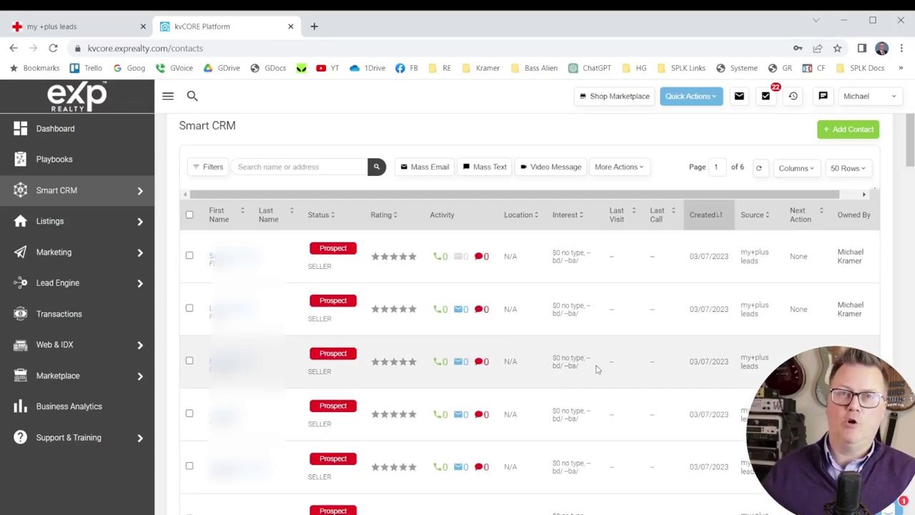
# - Switch to my +plus leads to check the FSBO / Expired Data list from its beginning, and return to kvCORE
pyautogui.click(47, 29)
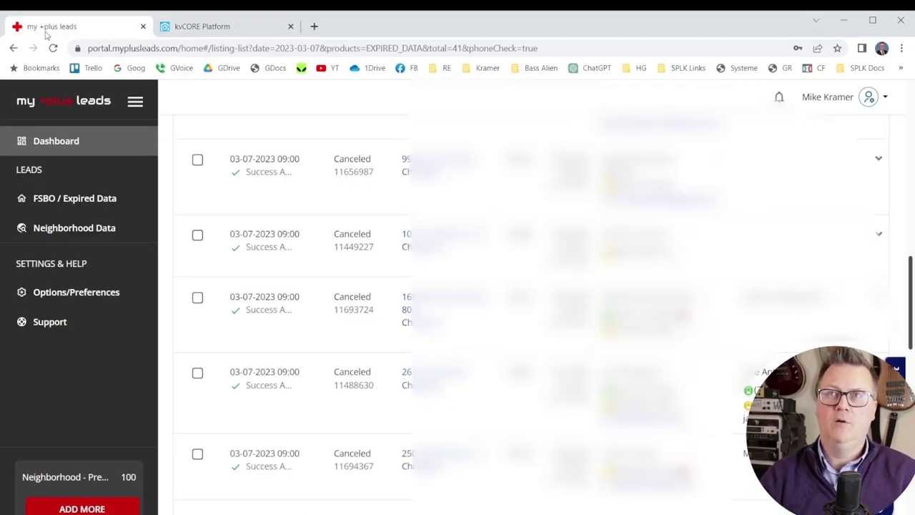
pyautogui.scroll(10, 391, 205)
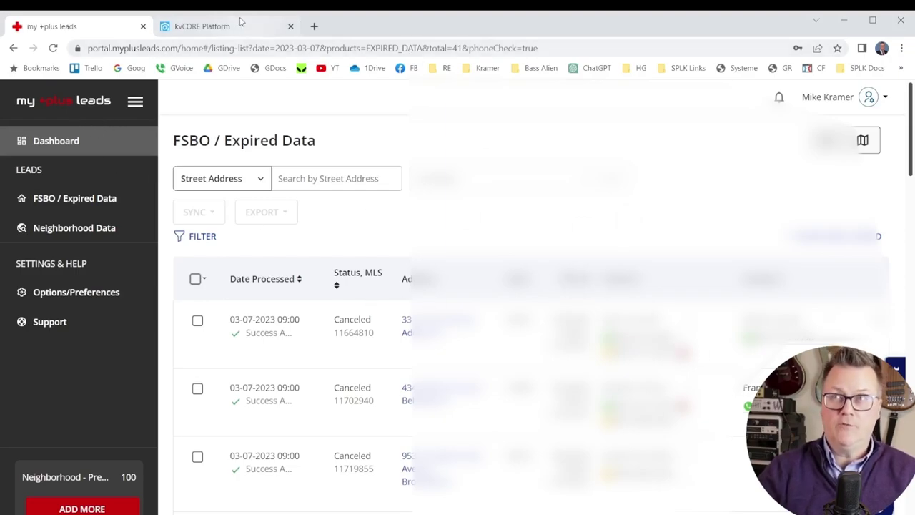
pyautogui.click(215, 28)
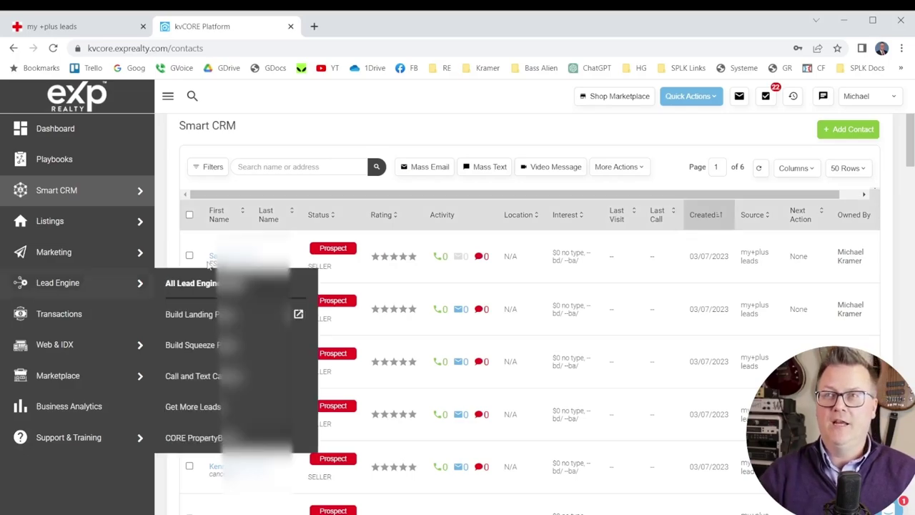
# - Open the incomplete tasks, examine the Call Now and Log Call options for the second past-due lead, and close both without logging a call
pyautogui.click(767, 103)
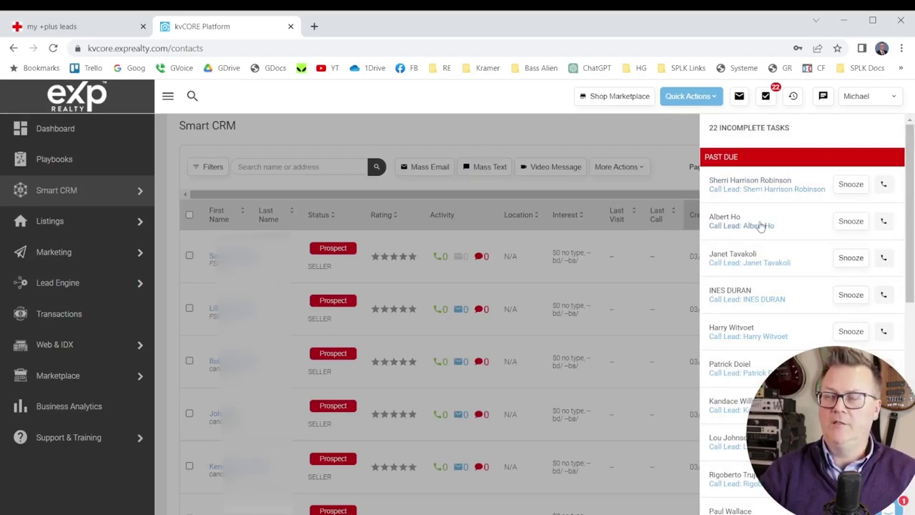
pyautogui.click(885, 222)
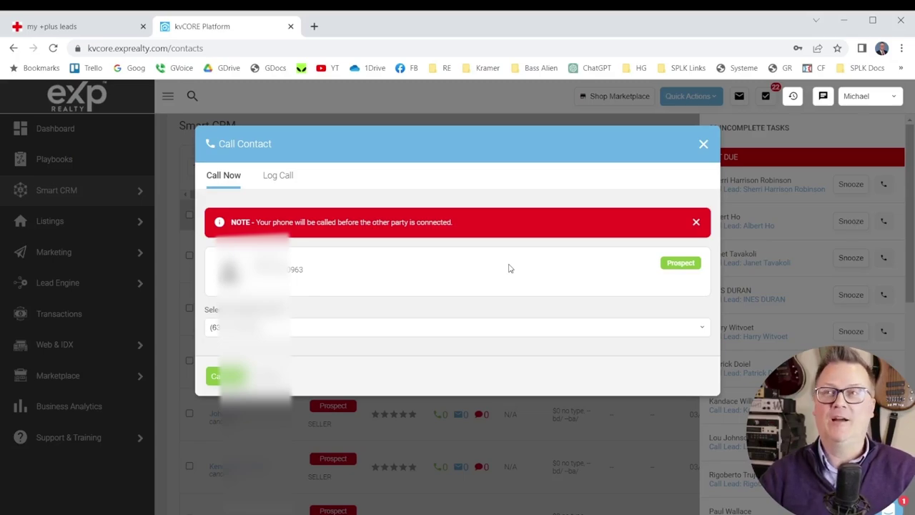
pyautogui.click(286, 177)
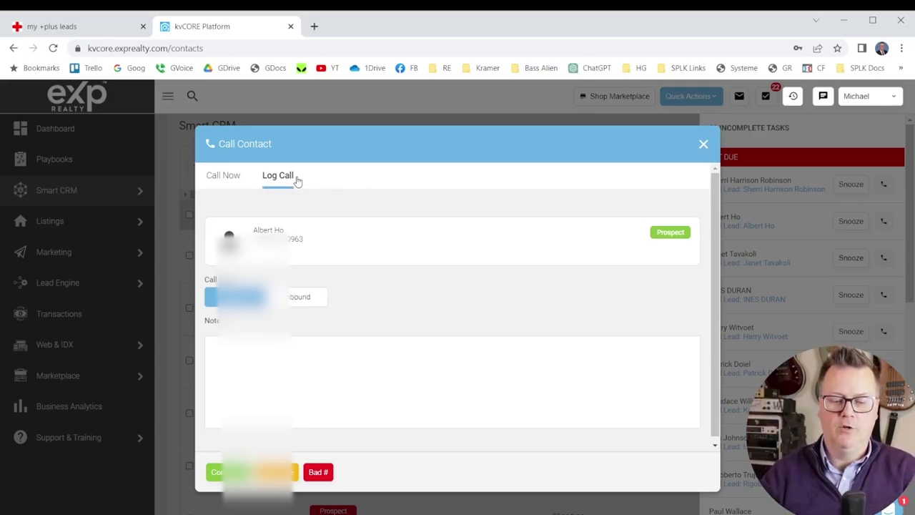
pyautogui.click(230, 176)
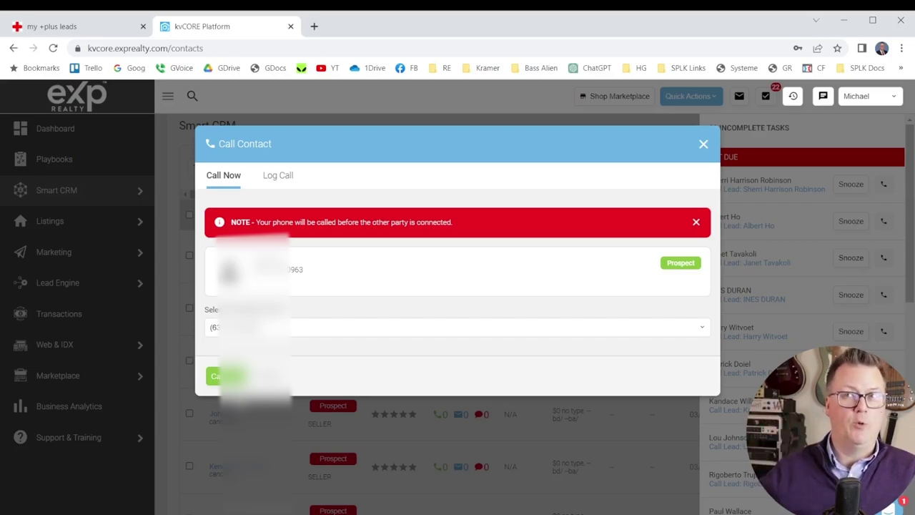
pyautogui.click(277, 179)
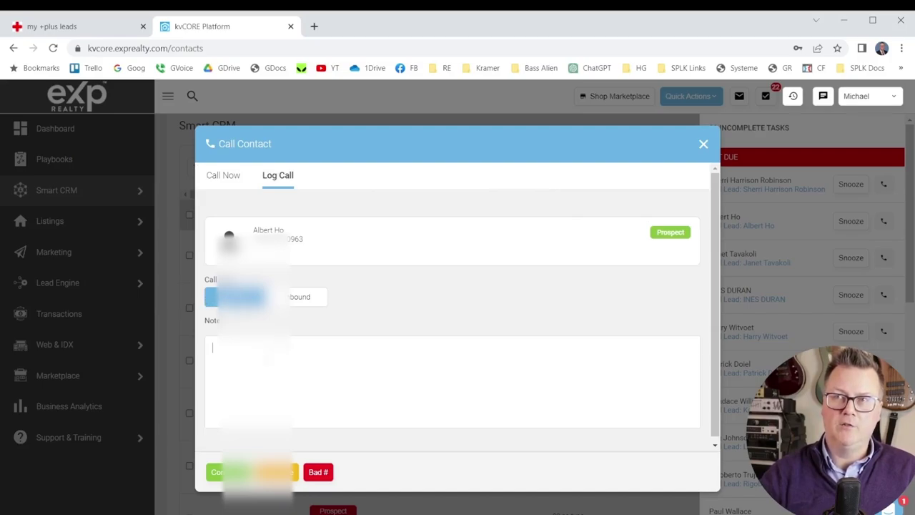
pyautogui.click(376, 357)
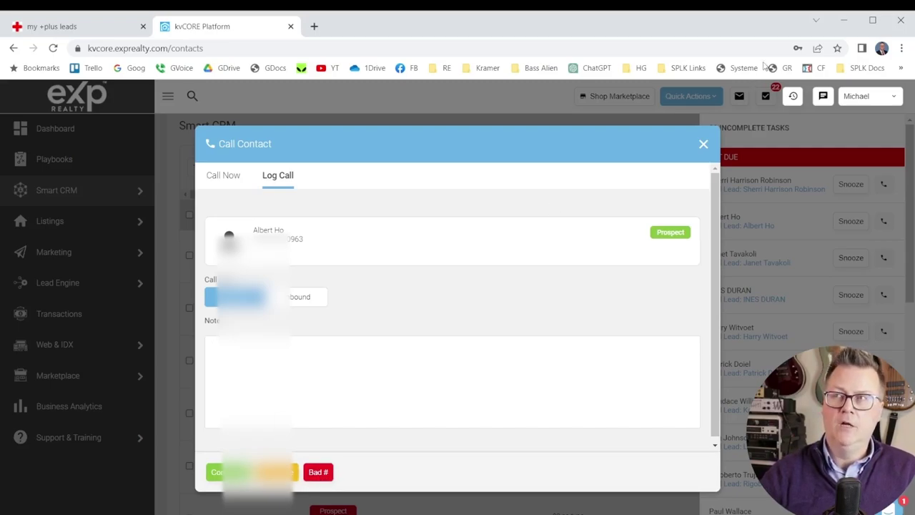
pyautogui.click(703, 144)
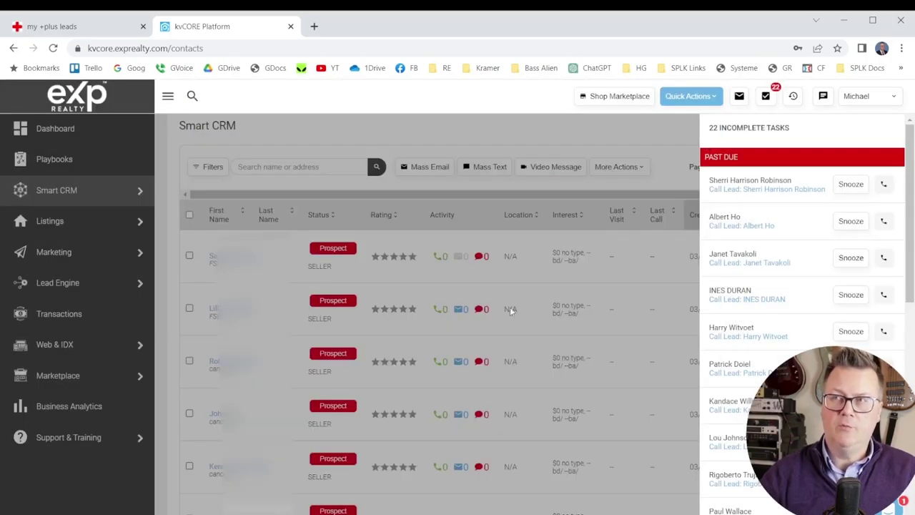
pyautogui.click(418, 117)
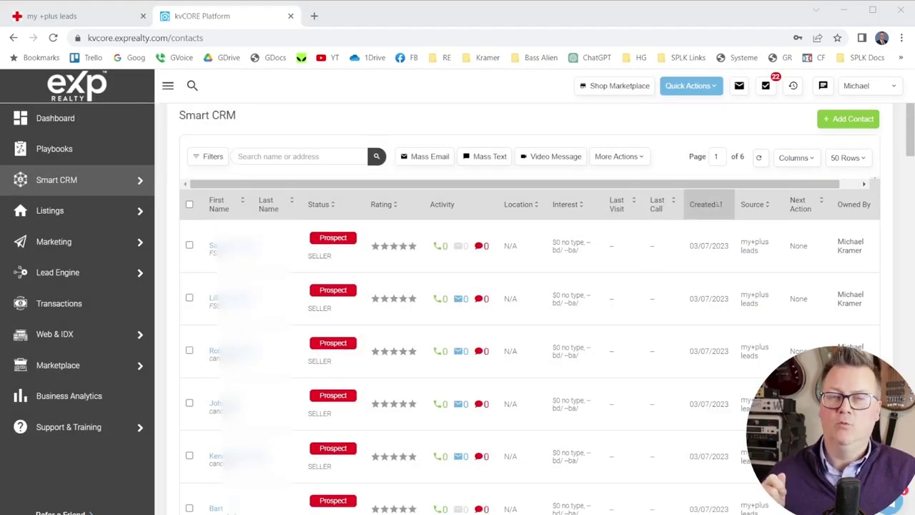